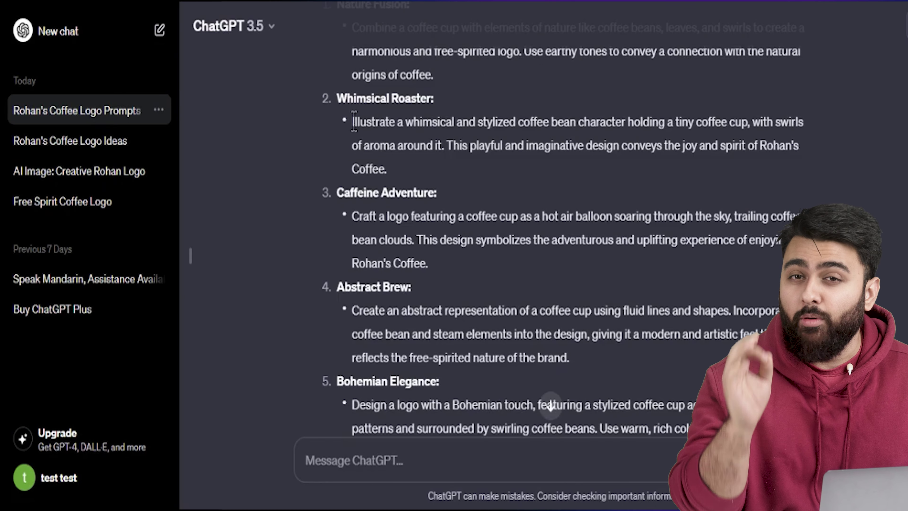
# Step: Select the Whimsical Roaster logo prompt text in the ChatGPT reply
pyautogui.moveTo(354, 121); pyautogui.dragTo(419, 158)
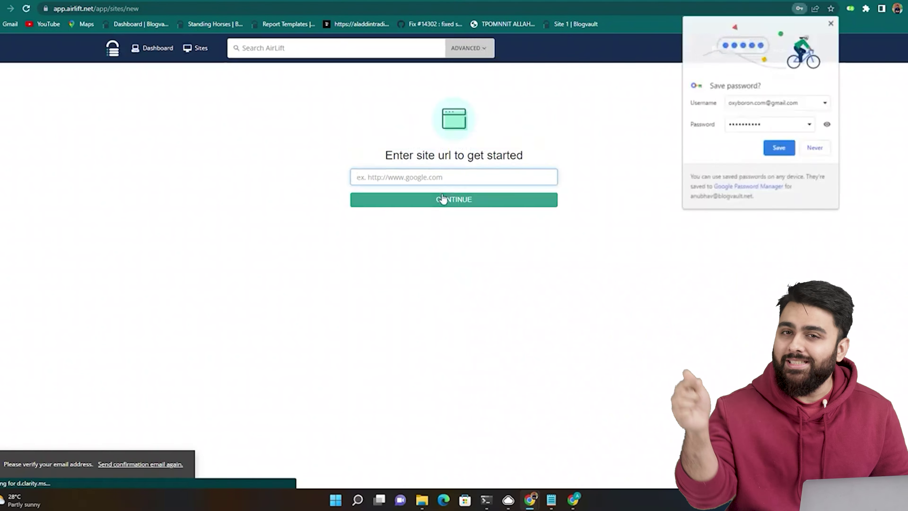
# Step: Connect the site using the suggested address and start its first AirLift sync
pyautogui.click(415, 174)
pyautogui.click(479, 220)
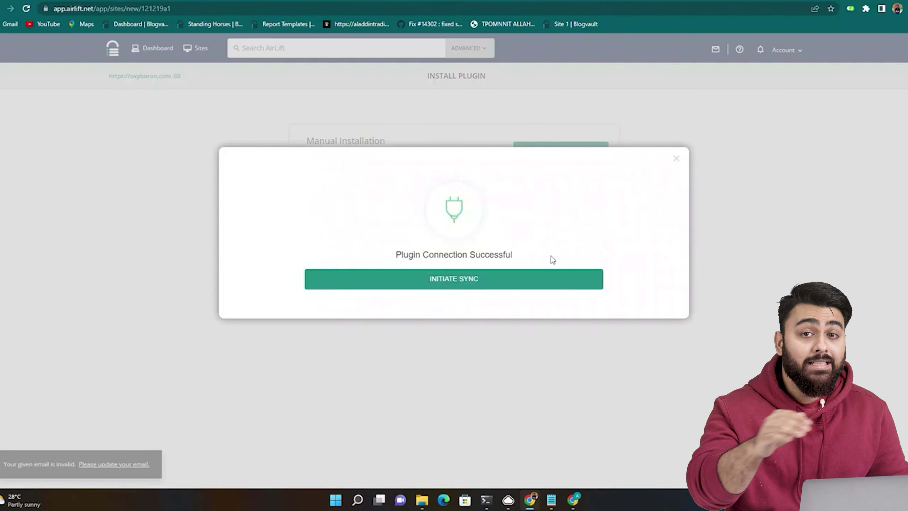
pyautogui.click(529, 283)
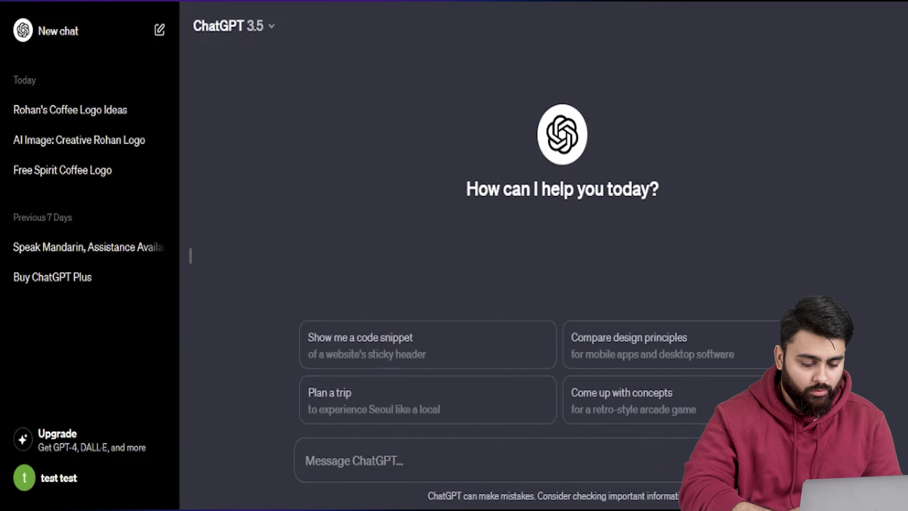
# Step: Type a request for five creative, unique, free 2D logo prompts for Rohan's coffee
pyautogui.write('Create fice 2D logo prompts for a coffee')
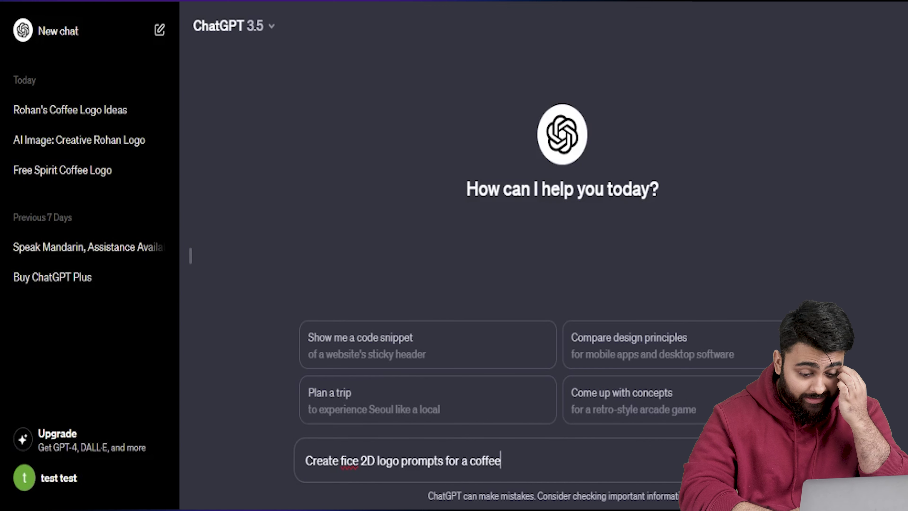
pyautogui.write("  company called Rohan's coffee.")
pyautogui.hotkey('shift', 'Return')
pyautogui.write('I need the logo to be creative, uniq')
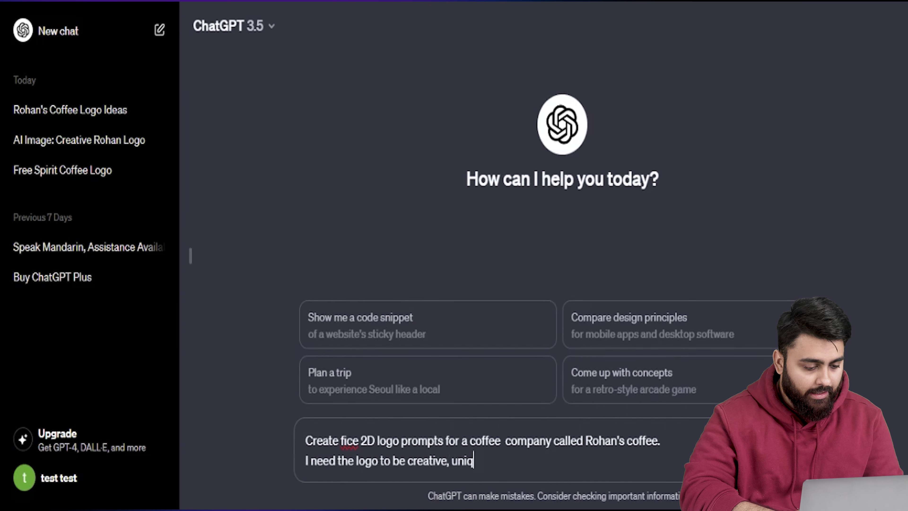
pyautogui.write('ue and free')
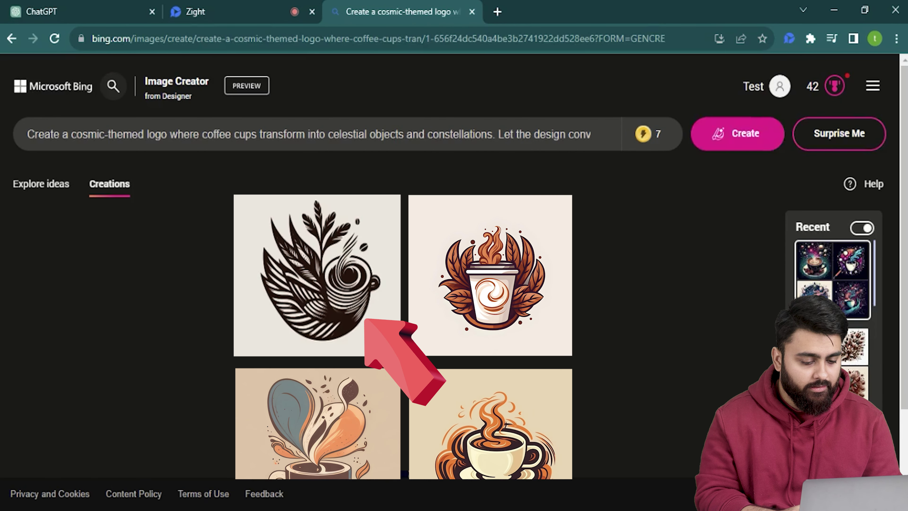
# Step: Open the first generated coffee-cup logo in its 1024 × 1024 detail view
pyautogui.click(317, 276)
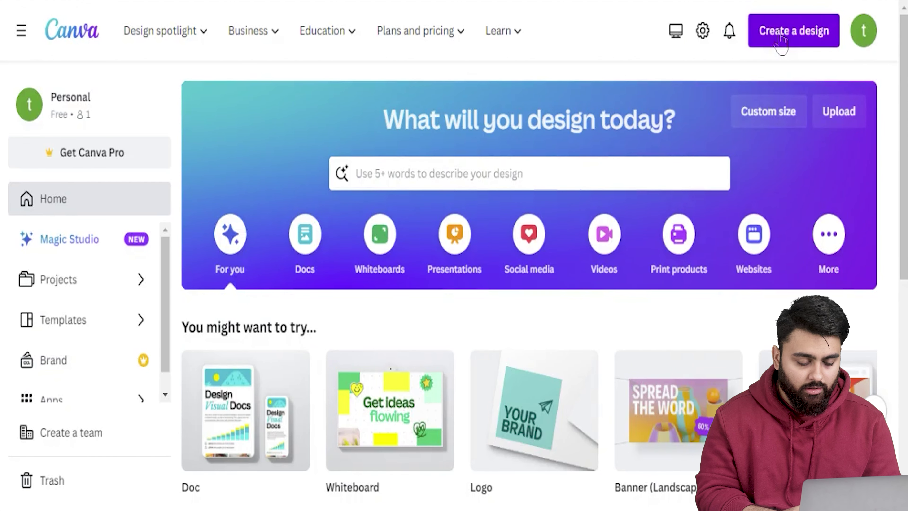
# Step: Start a new blank Logo design from Create a design
pyautogui.click(780, 39)
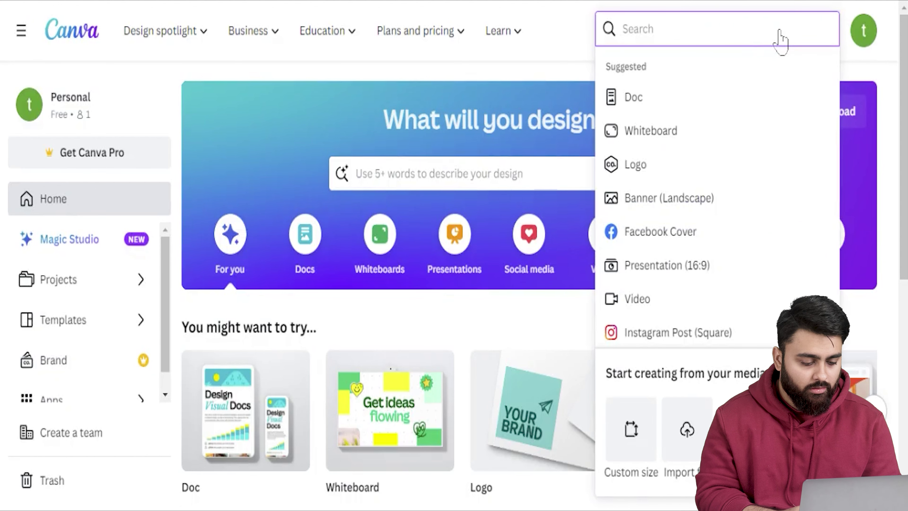
pyautogui.click(672, 166)
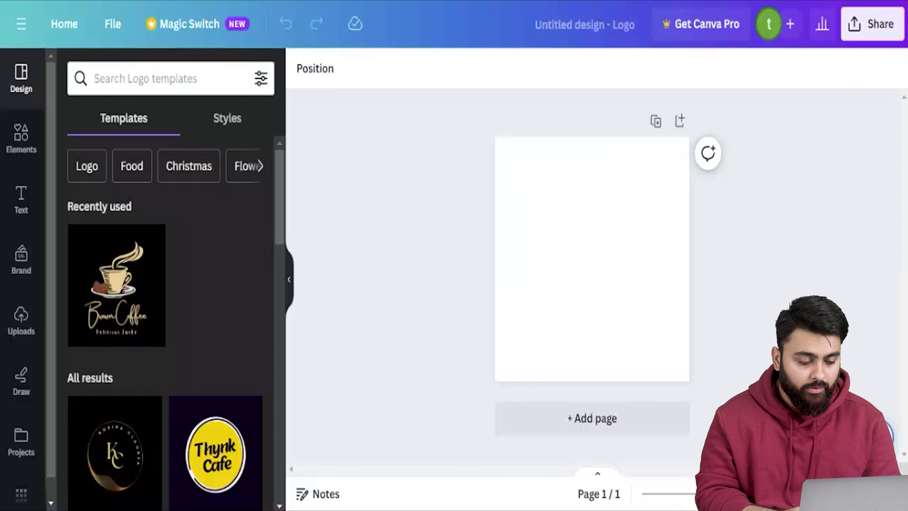
# Step: Upload the coffee-cup bird logo image from the file browser into Canva Uploads
pyautogui.click(22, 320)
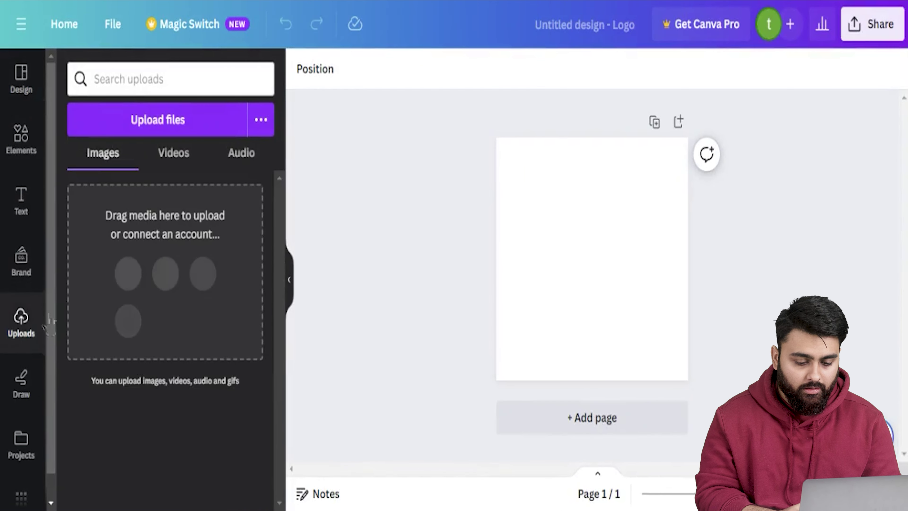
pyautogui.press('super+e')
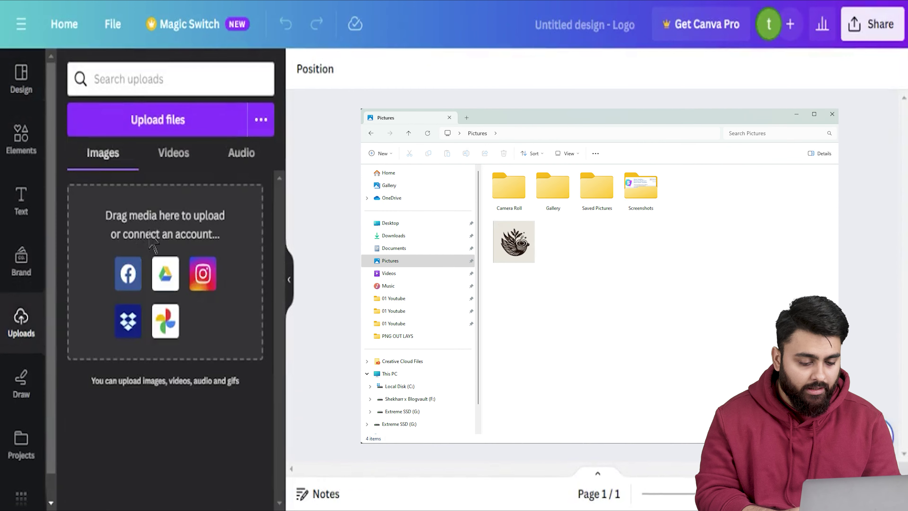
pyautogui.moveTo(153, 244); pyautogui.dragTo(150, 319)
pyautogui.click(308, 352)
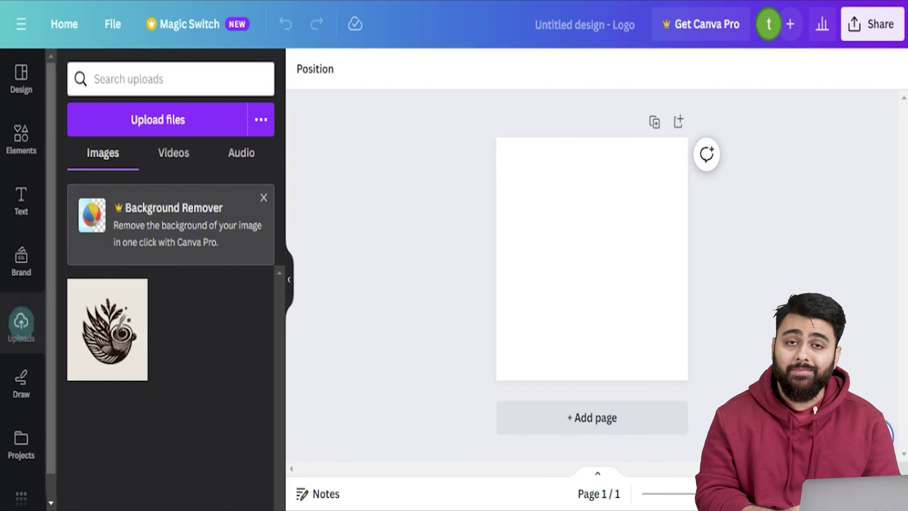
# Step: Place the uploaded image on the page and set it as the page background
pyautogui.moveTo(114, 343); pyautogui.dragTo(560, 318)
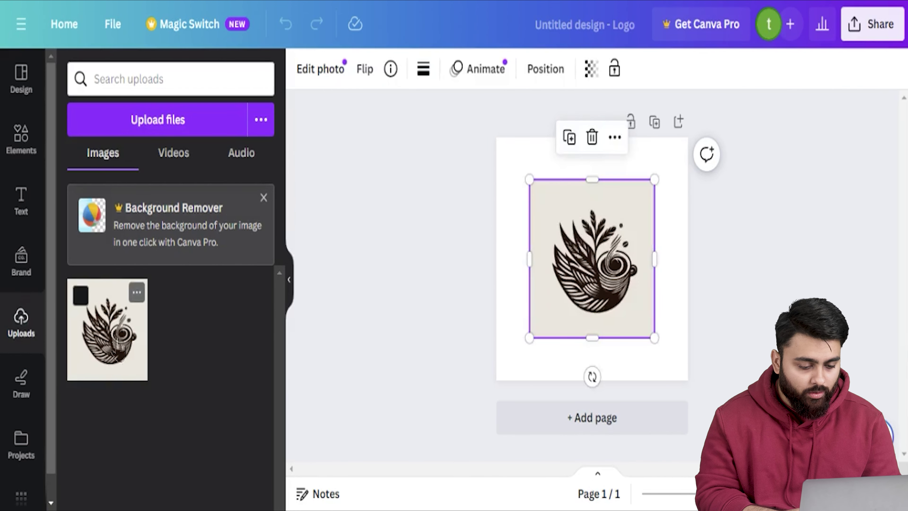
pyautogui.rightClick(560, 310)
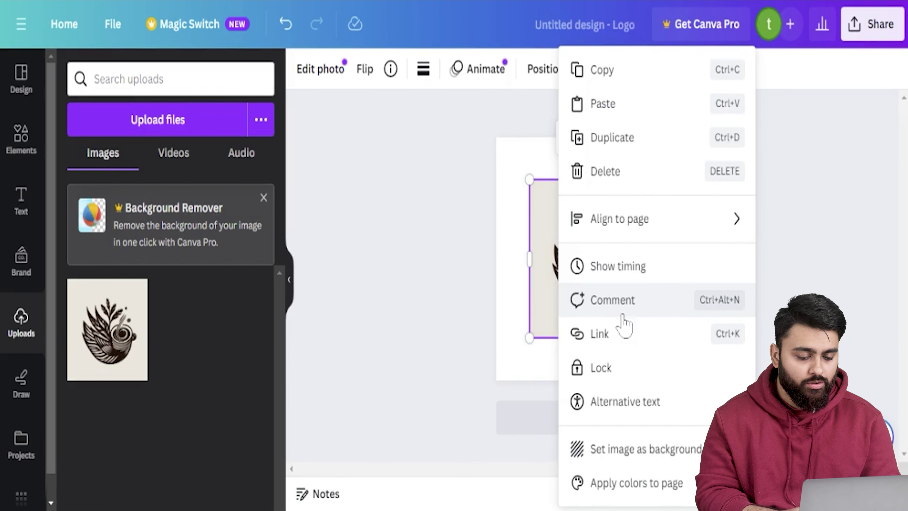
pyautogui.click(628, 451)
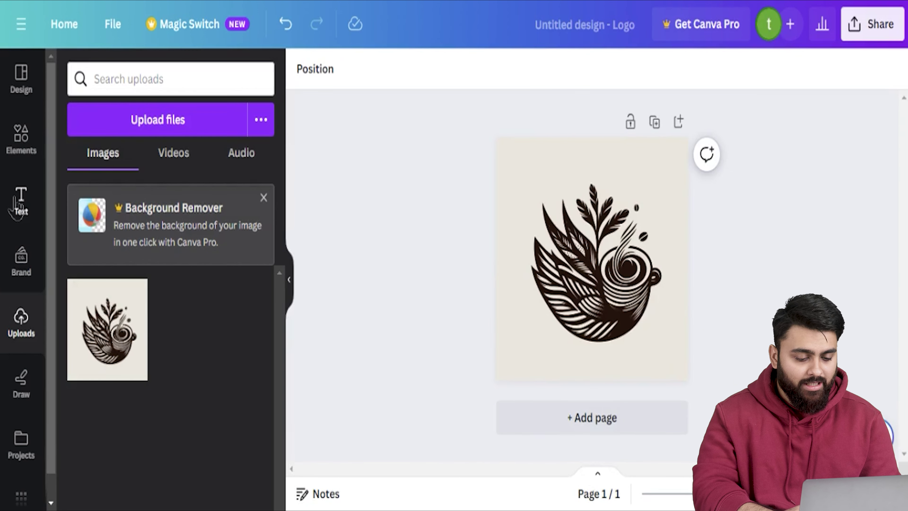
# Step: Add a heading text box and move it up onto the page's centre guide
pyautogui.click(18, 202)
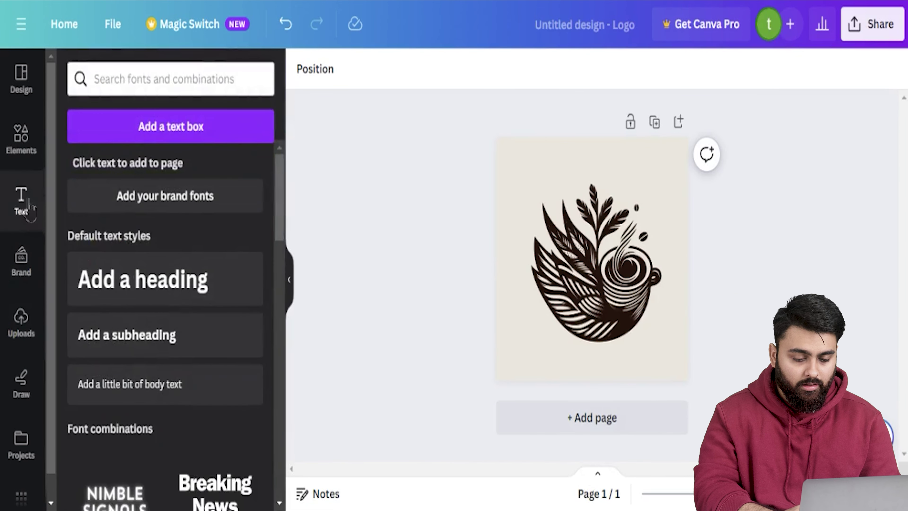
pyautogui.click(155, 286)
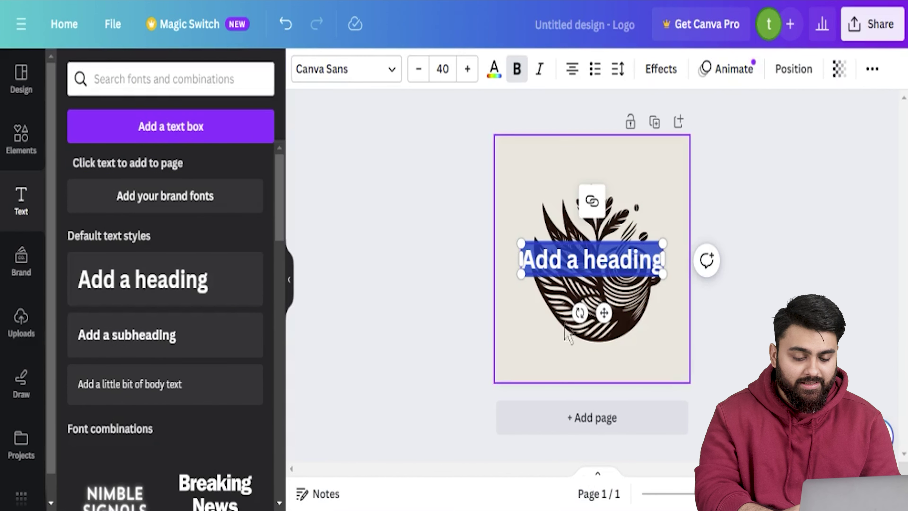
pyautogui.moveTo(604, 312); pyautogui.dragTo(603, 295)
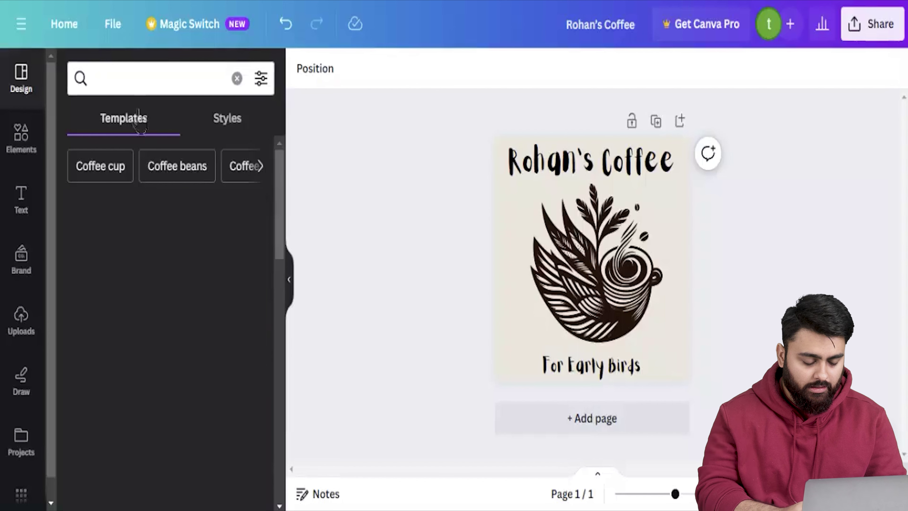
# Step: Search templates for 'Coffee' and replace the current page with the Brown Coffee template
pyautogui.write('offee')
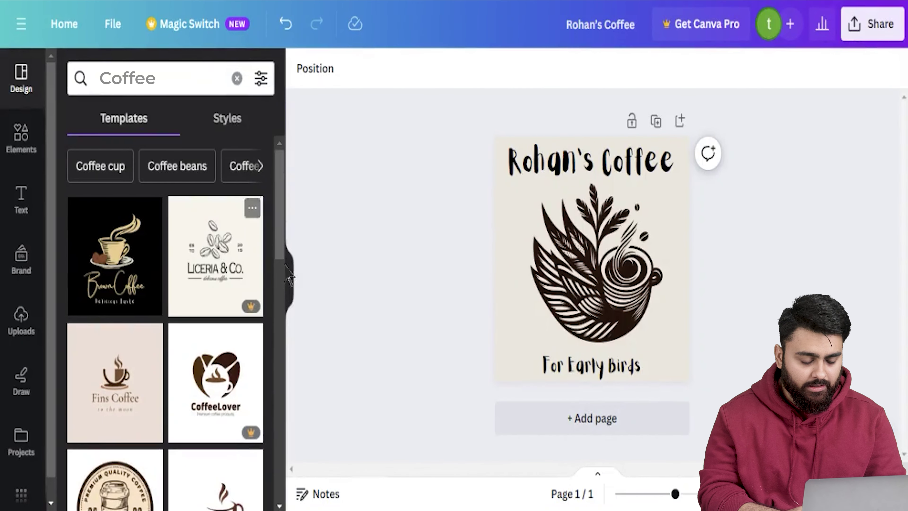
pyautogui.click(127, 257)
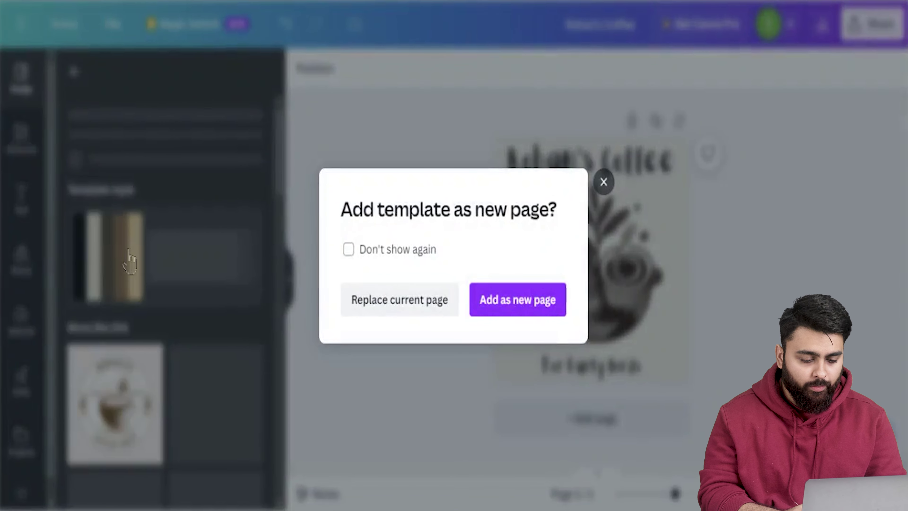
pyautogui.click(385, 293)
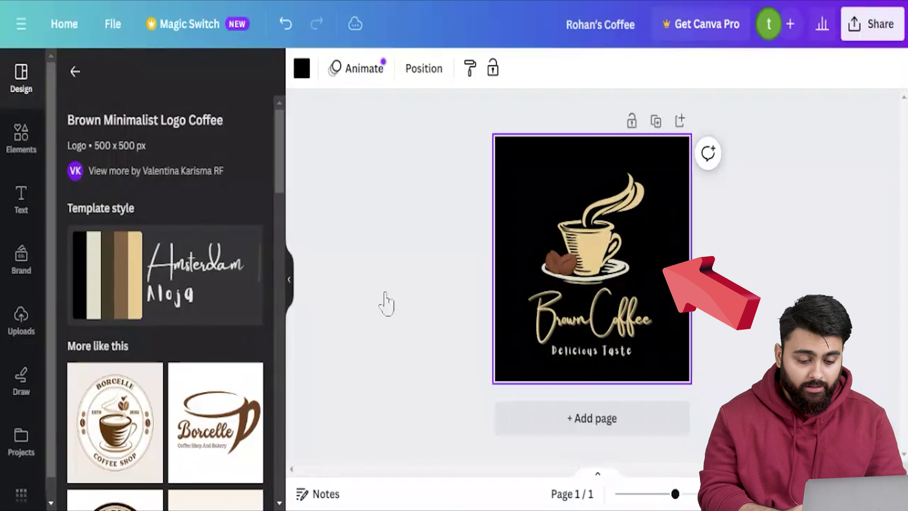
# Step: Swap the template's cup image for the uploaded coffee-cup bird image
pyautogui.click(568, 247)
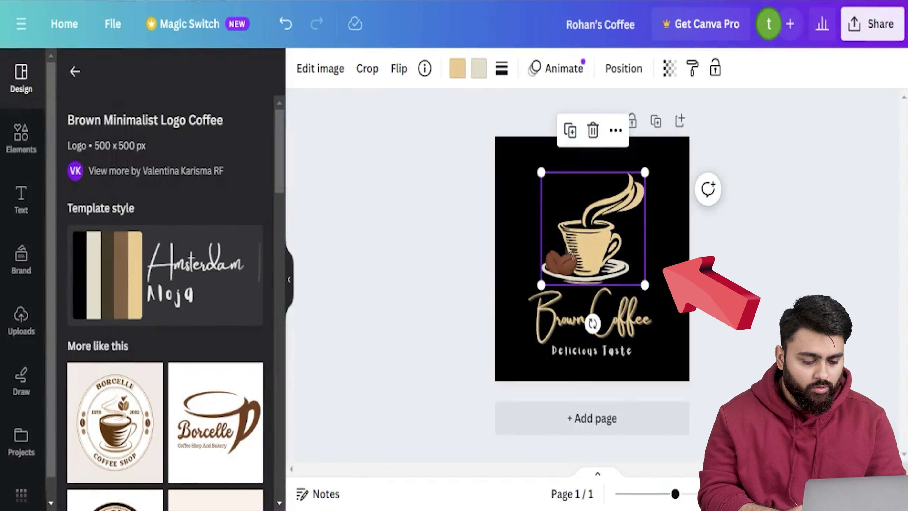
pyautogui.click(593, 131)
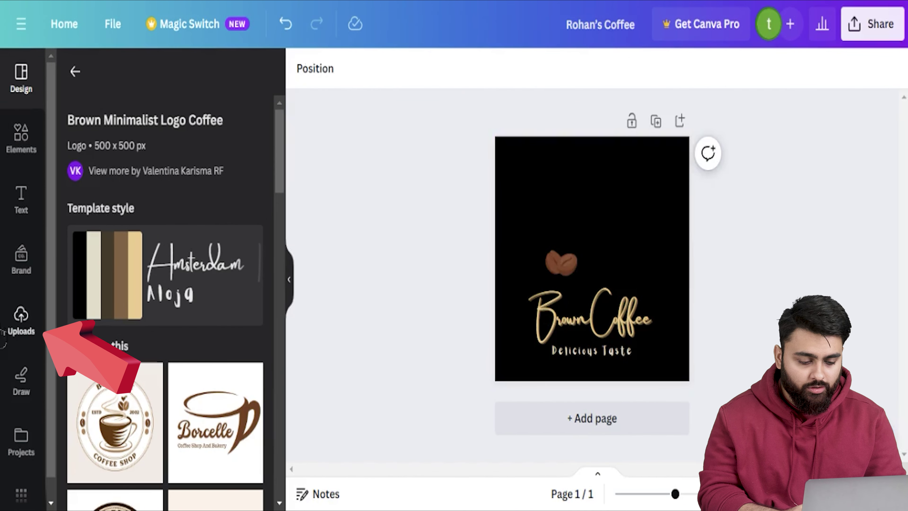
pyautogui.click(8, 322)
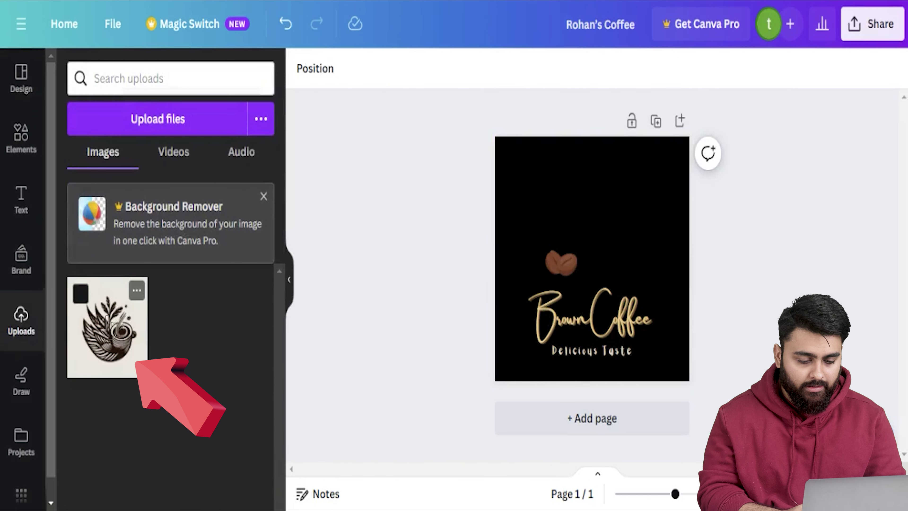
pyautogui.click(140, 317)
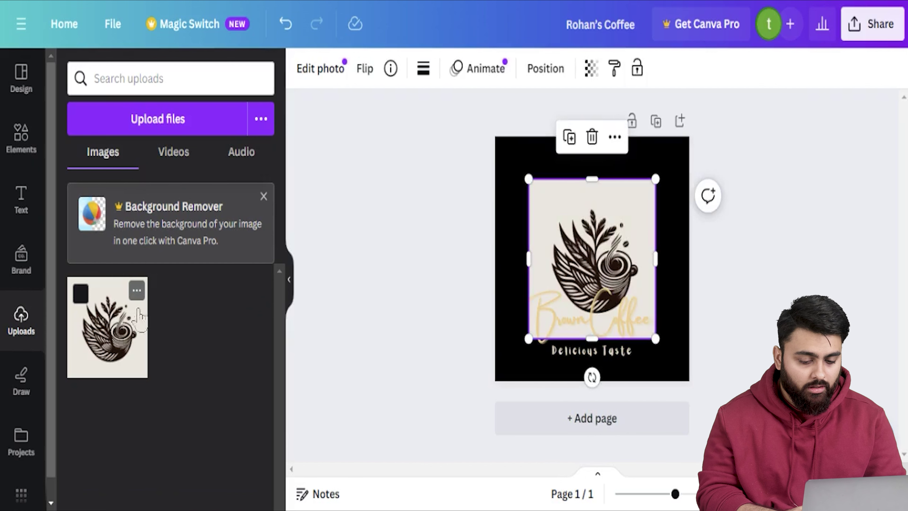
# Step: Apply the bird image's colours to the whole page, turning it beige
pyautogui.rightClick(531, 256)
pyautogui.scroll(-1, 572, 358)
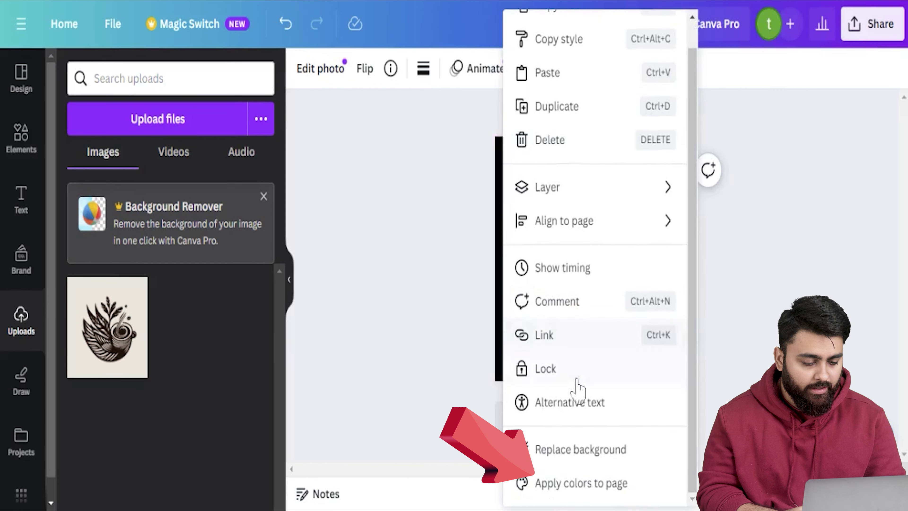
pyautogui.click(579, 484)
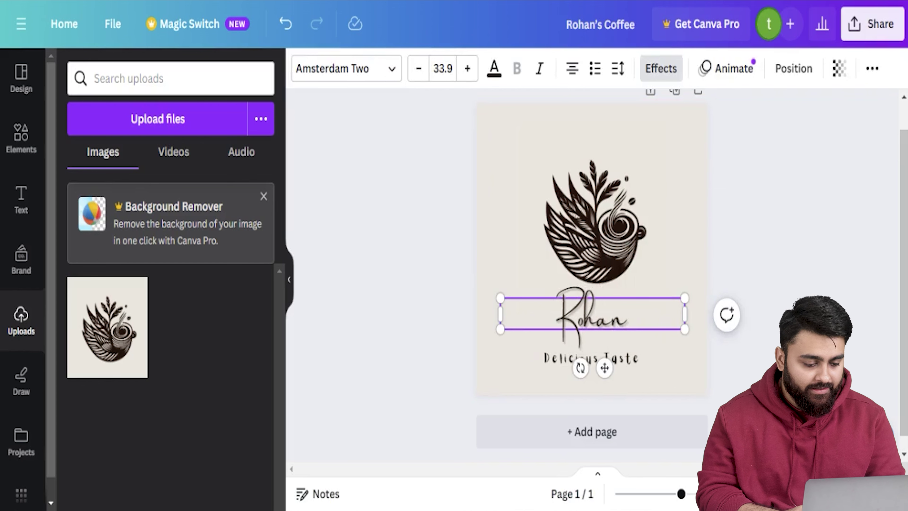
# Step: Complete the heading as 'Rohan's Coffee' and make its font slightly larger
pyautogui.write("'s Coffee")
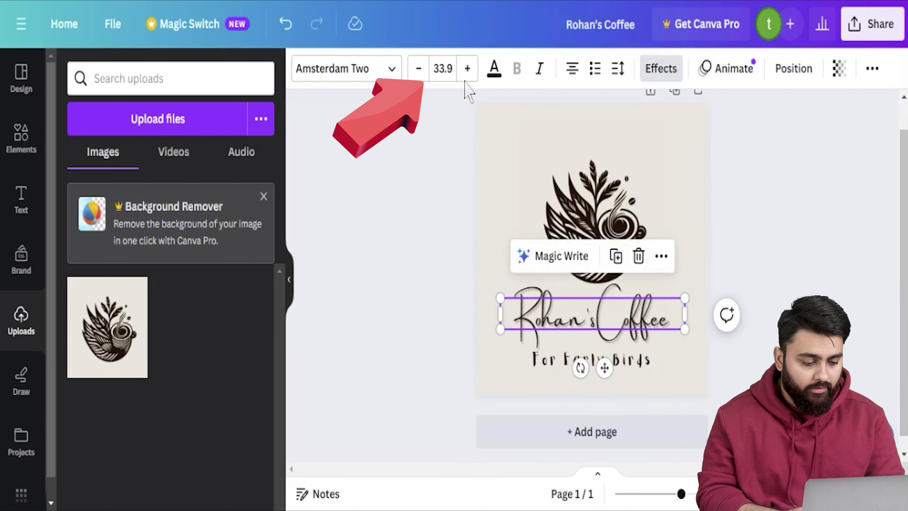
pyautogui.click(467, 68)
pyautogui.click(467, 69)
pyautogui.click(467, 68)
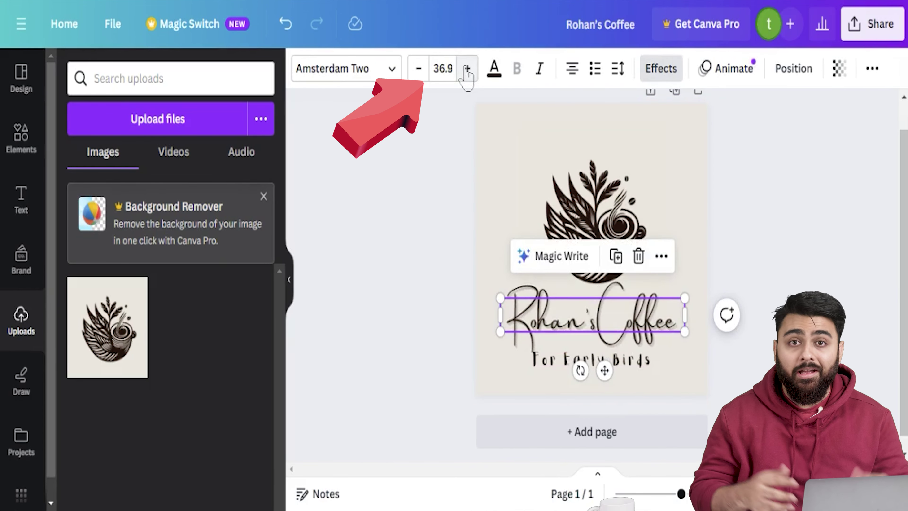
pyautogui.click(720, 355)
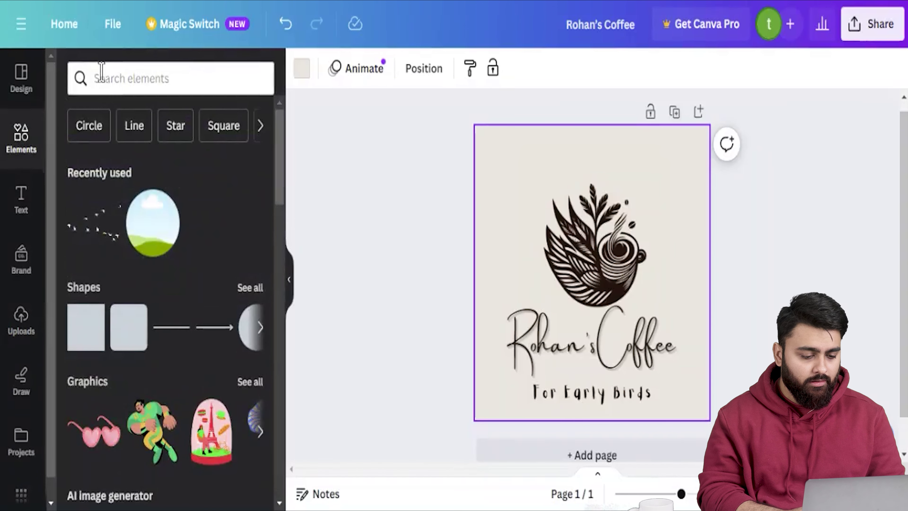
# Step: Search Elements for 'birds' and filter the results to Graphics
pyautogui.click(107, 78)
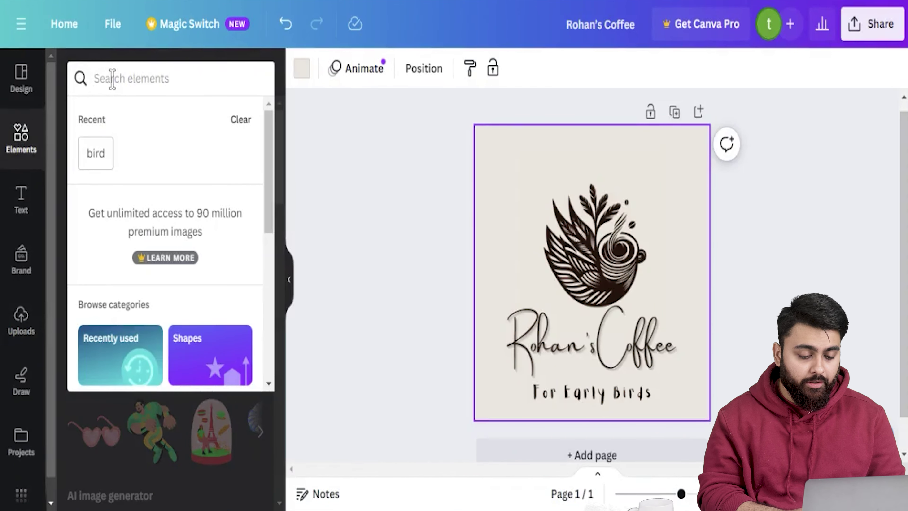
pyautogui.write('birds')
pyautogui.press('Return')
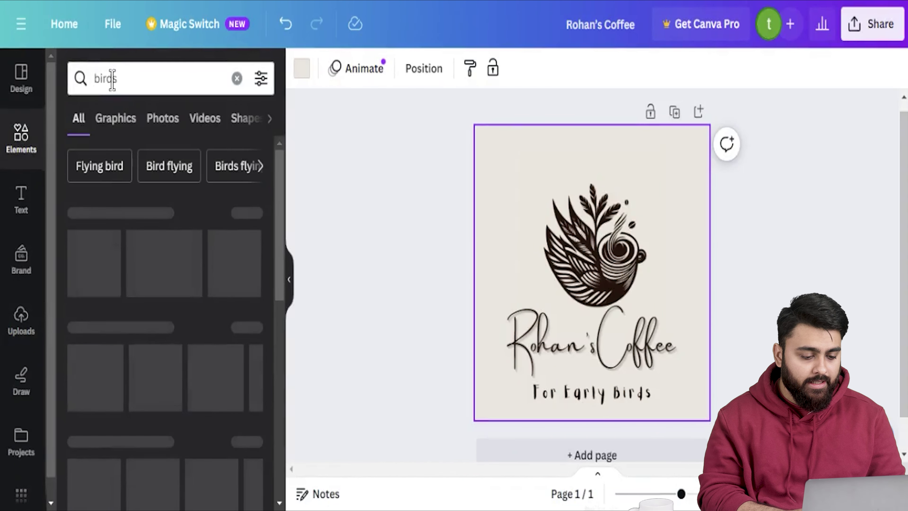
pyautogui.click(108, 122)
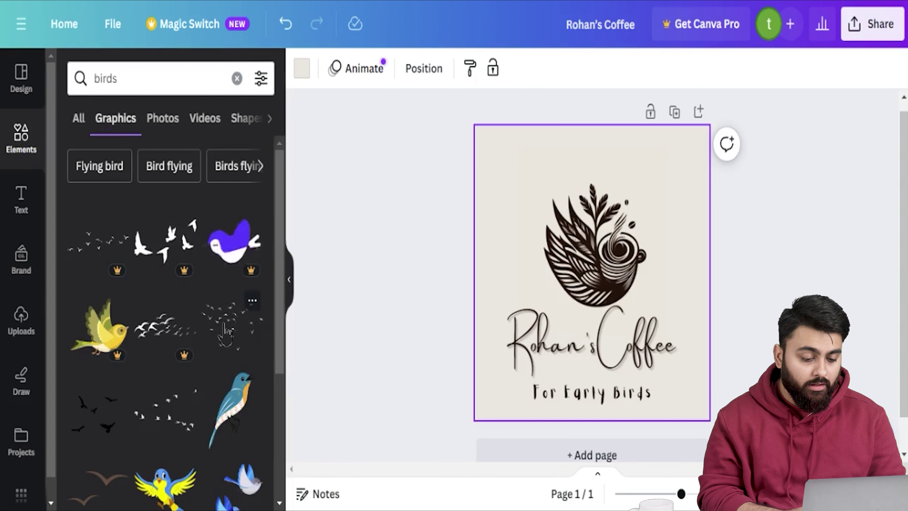
# Step: Add a flock-of-flying-birds graphic and place it across the logo's upper half
pyautogui.click(226, 331)
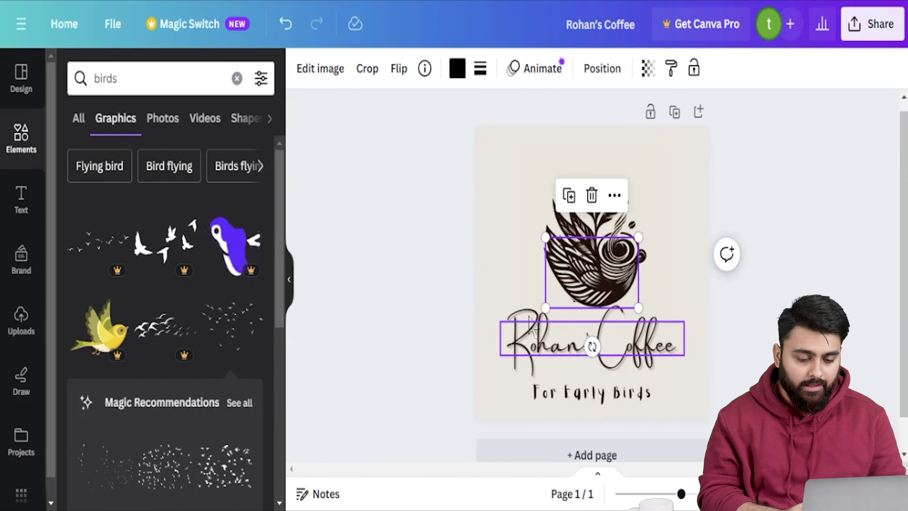
pyautogui.moveTo(598, 276); pyautogui.dragTo(668, 165)
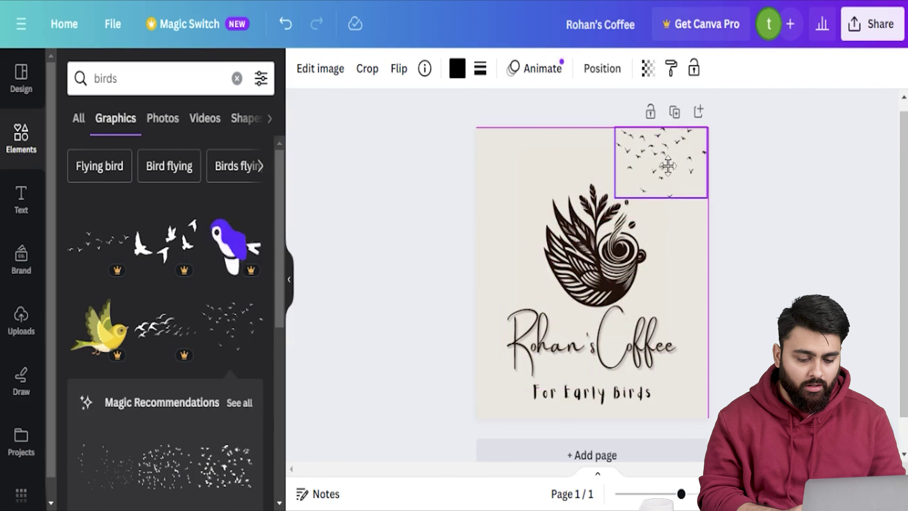
pyautogui.scroll(-2, 111, 384)
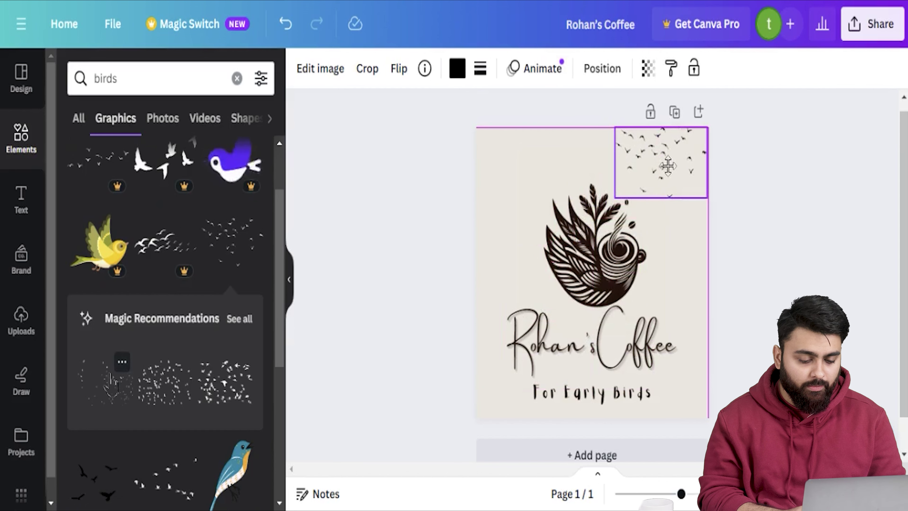
pyautogui.moveTo(663, 166); pyautogui.dragTo(661, 251)
pyautogui.press('Escape')
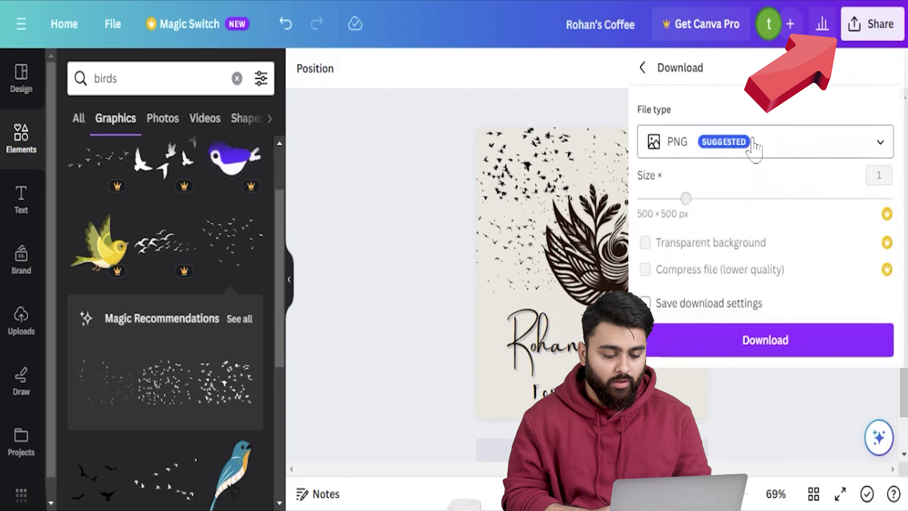
# Step: Open the Download panel to see the file type options for the logo
pyautogui.click(751, 151)
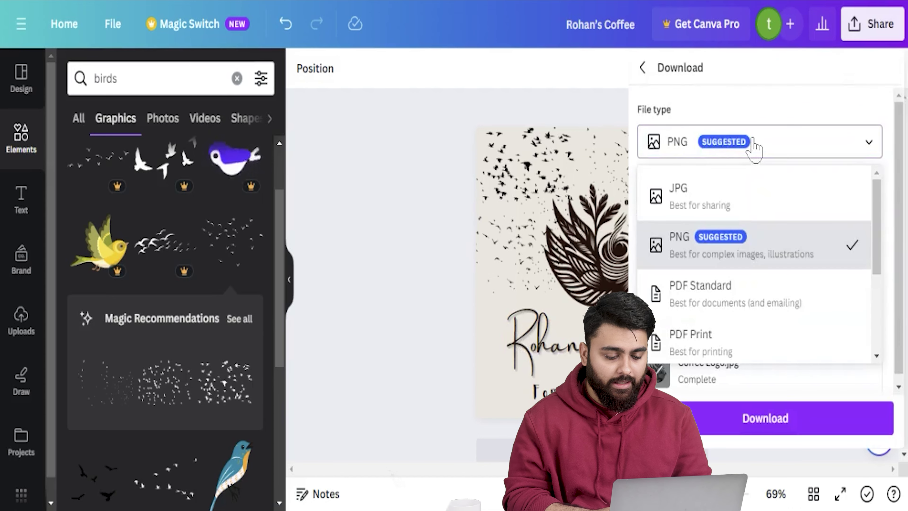